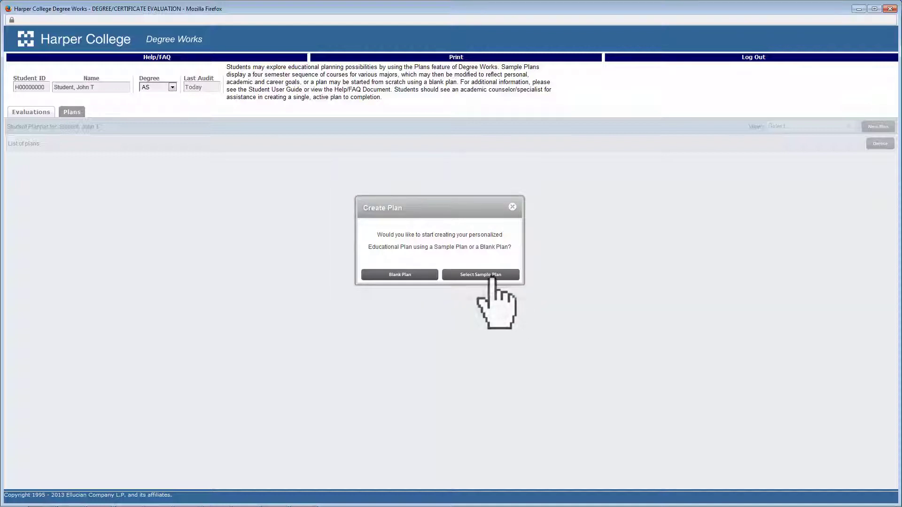
- Create a plan from the Graphic Arts Technology: Package Design sample, starting Fall 2015
left_click(480, 274)
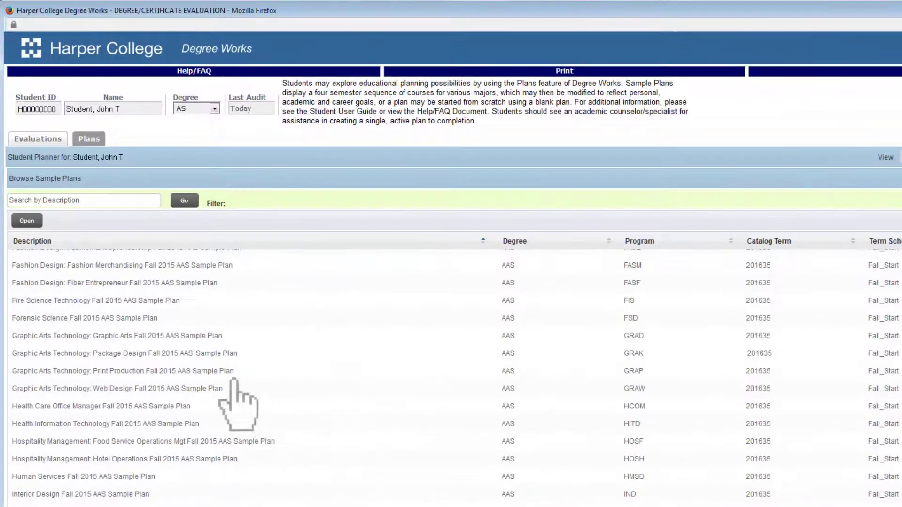
left_click(173, 353)
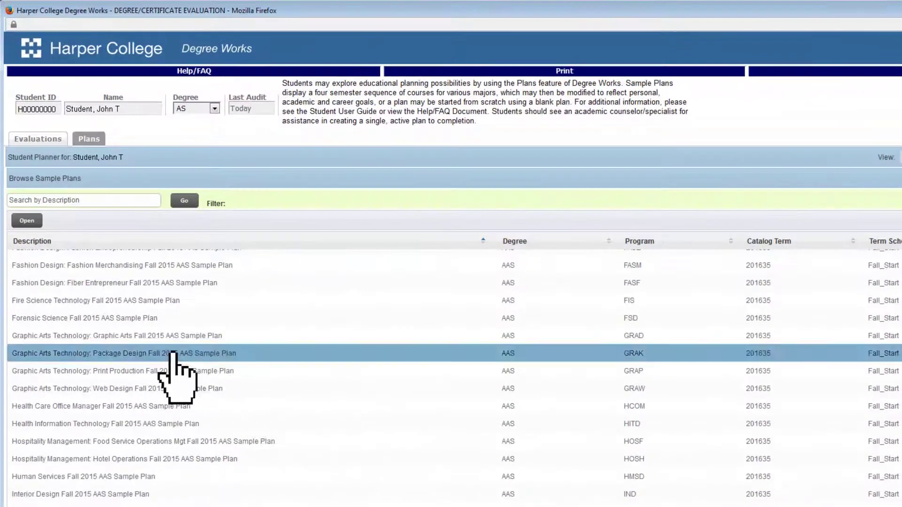
left_click(27, 220)
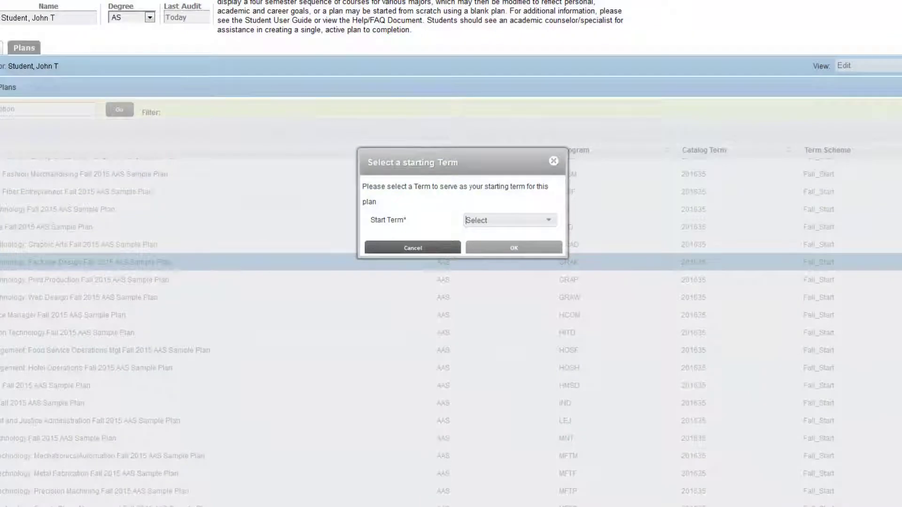
left_click(516, 221)
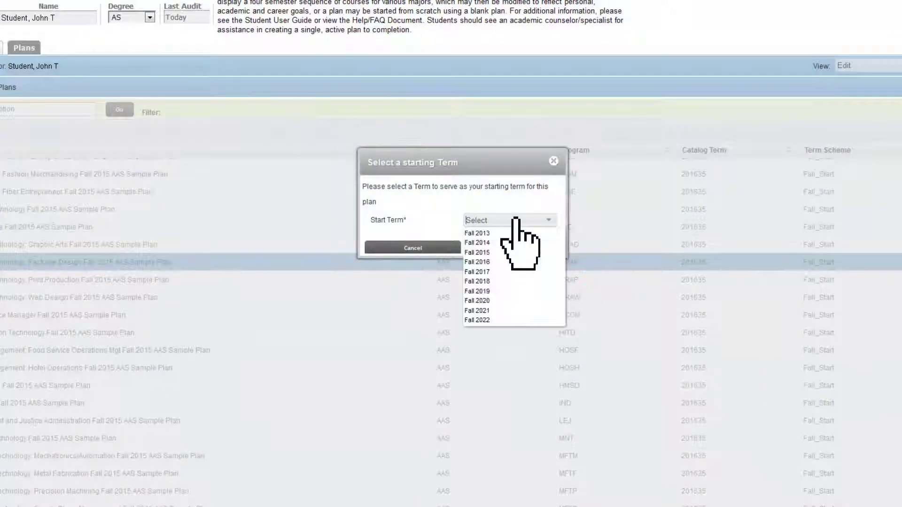
left_click(528, 253)
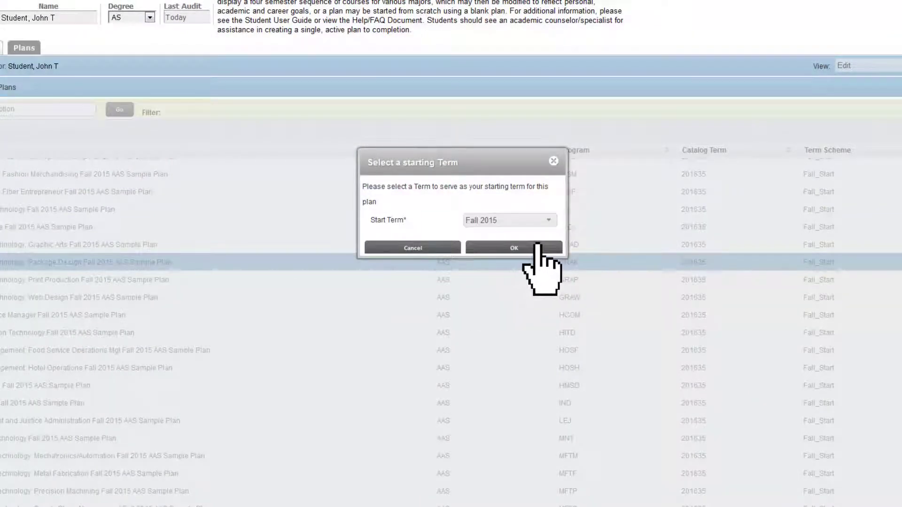
left_click(537, 245)
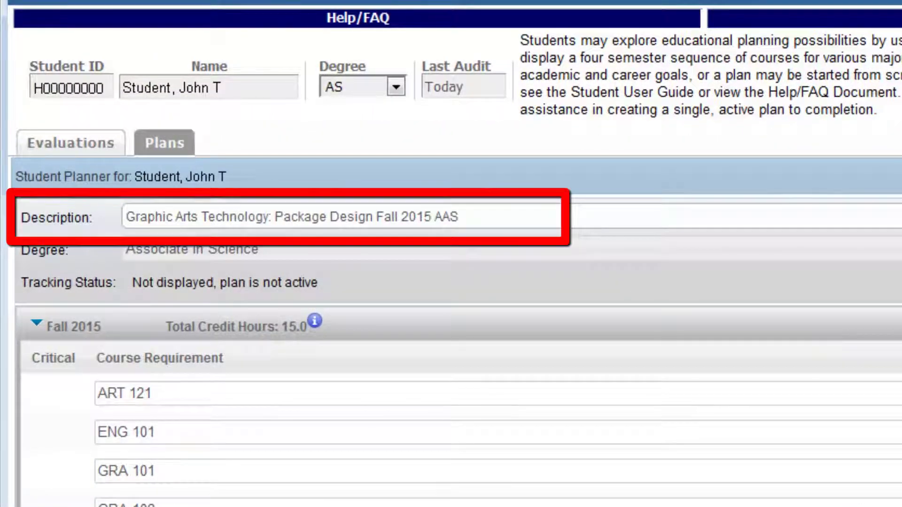
- Append ' - John Student' to the end of the plan description
type(" - John Studen")
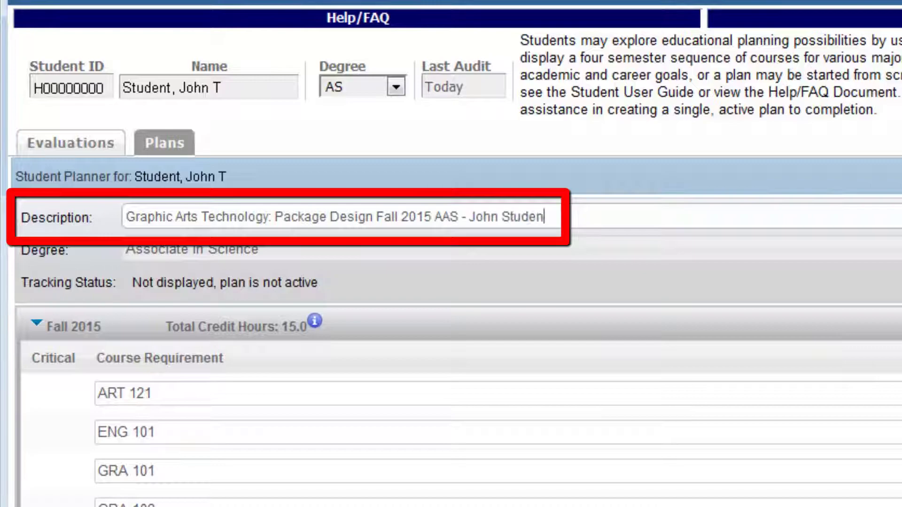
type("t")
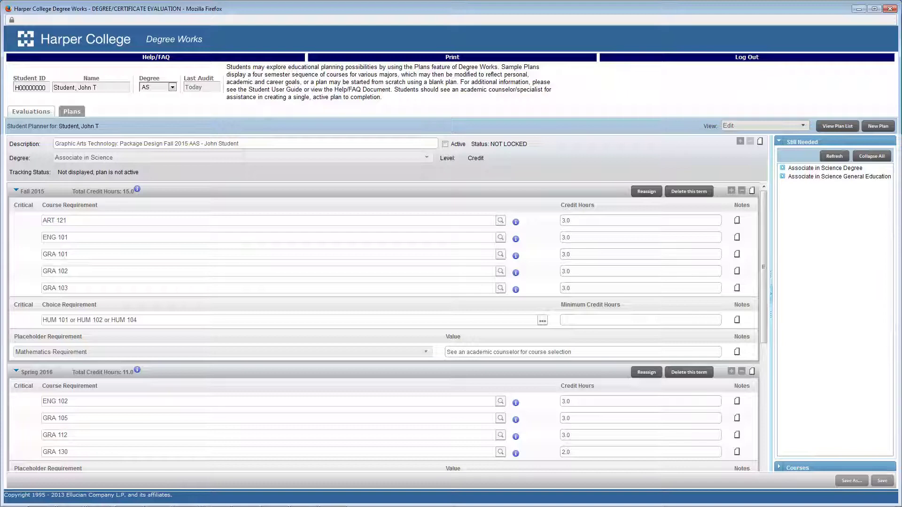
- Add a period after the student's name in the description, then delete it
type(".")
key("BackSpace")
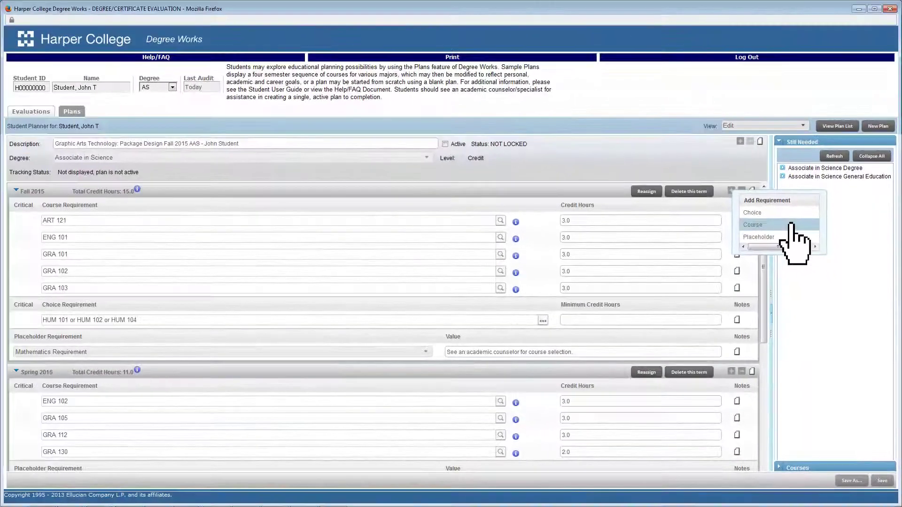
left_click(733, 175)
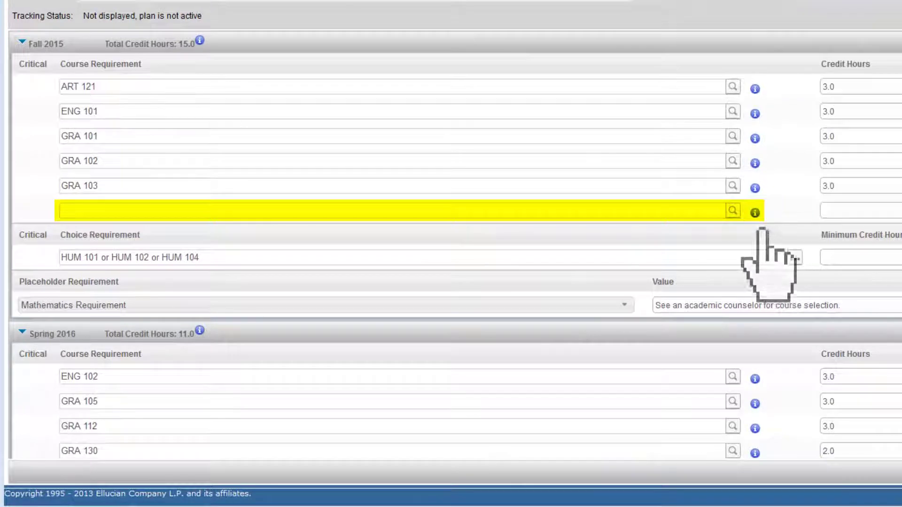
left_click(733, 211)
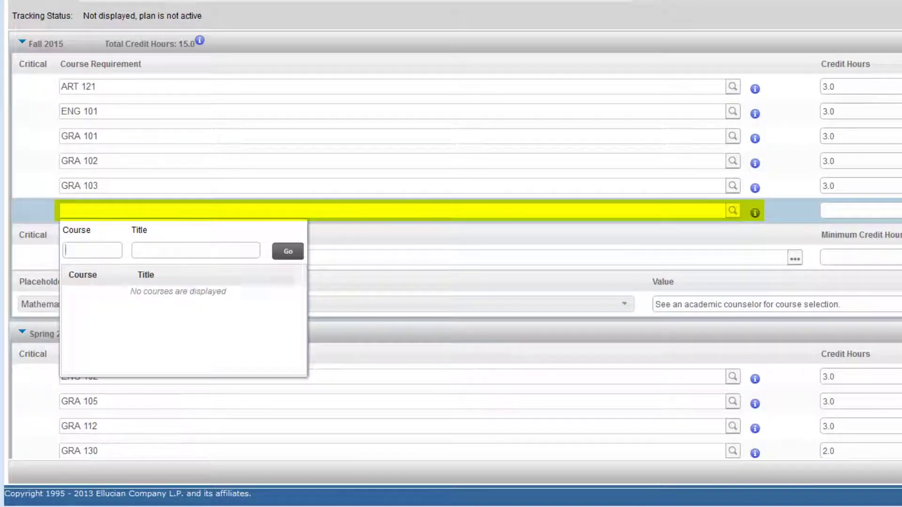
type("KIN")
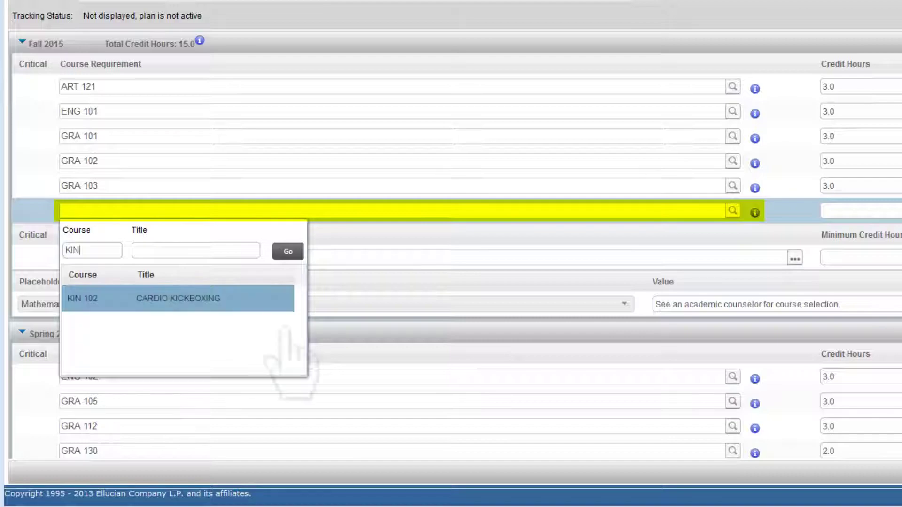
left_click(251, 298)
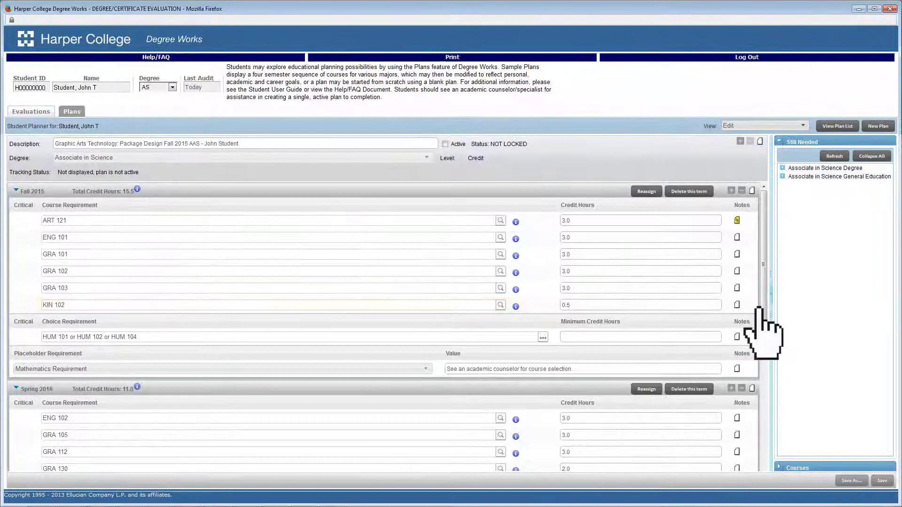
left_click(750, 304)
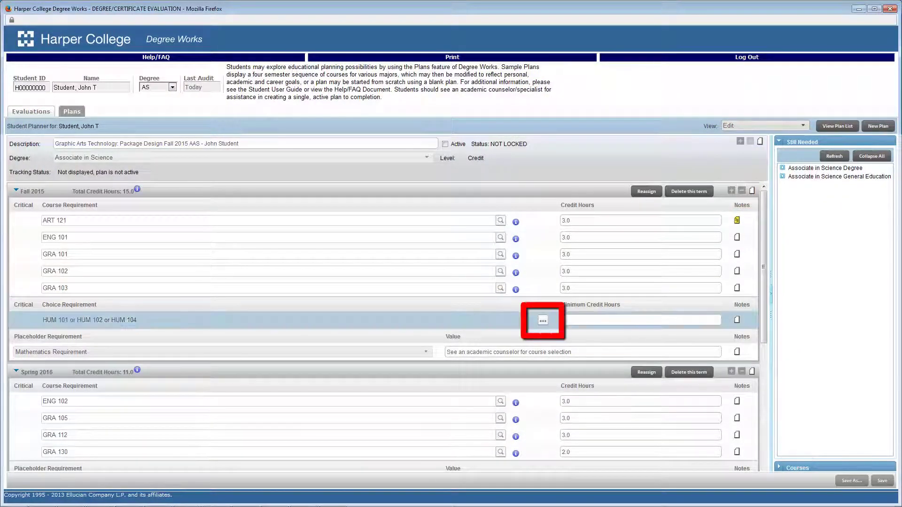
- Set HUM 101 as the selected course for the Fall 2015 humanities choice
left_click(542, 321)
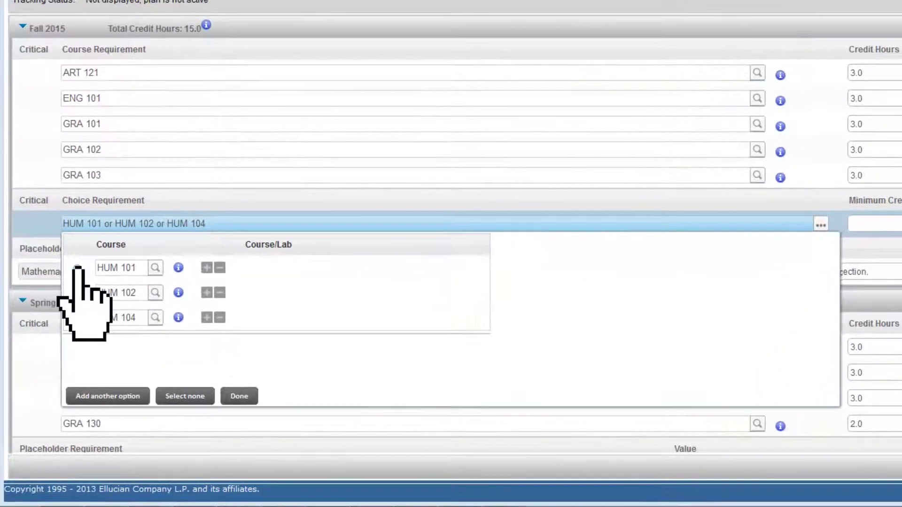
left_click(77, 267)
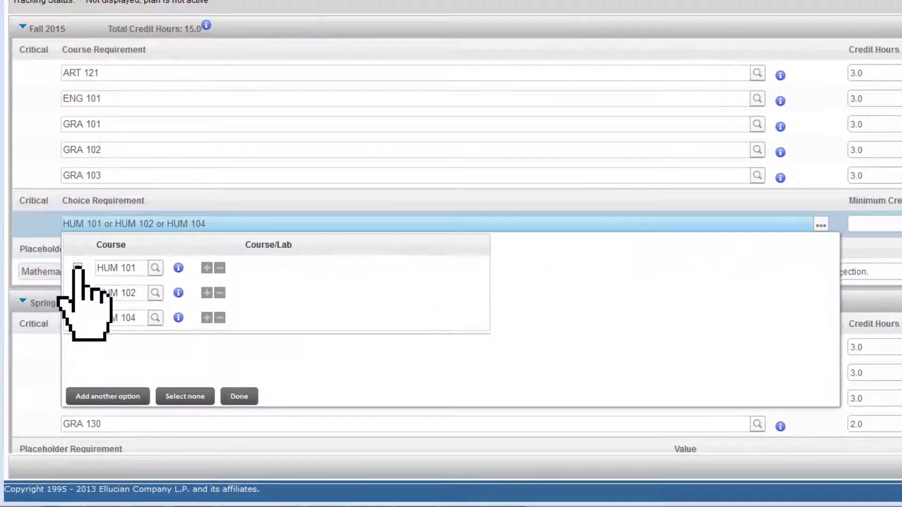
left_click(238, 397)
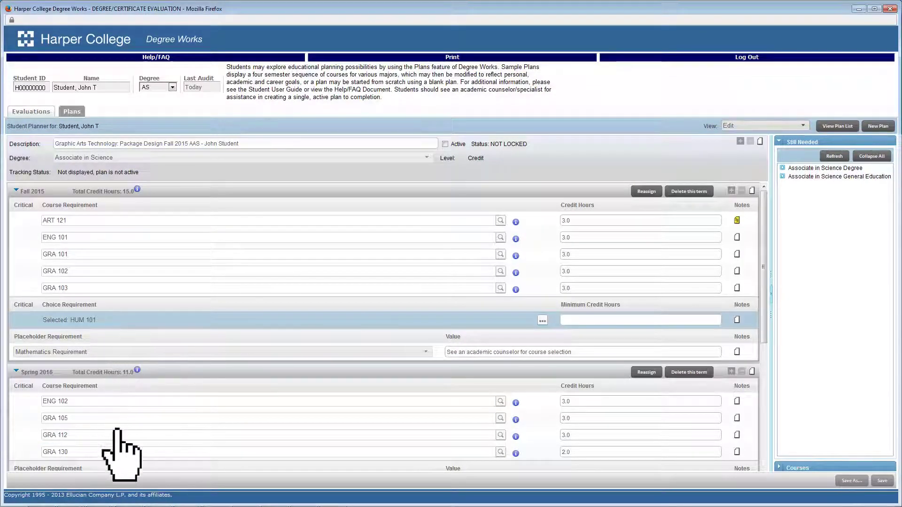
- Drag the HUM 101 choice toward Spring 2016, then view ENG 101 info and ART 121's note
left_click_drag(119, 435, 118, 437)
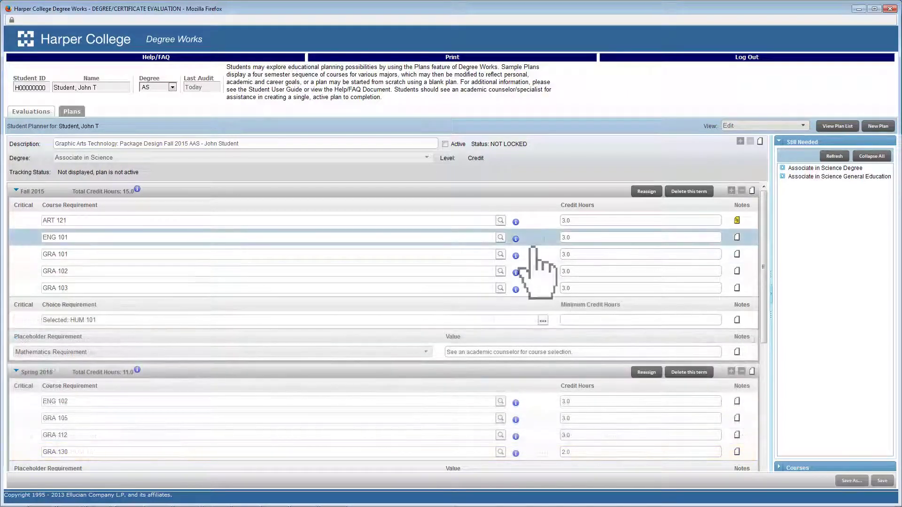
left_click(516, 239)
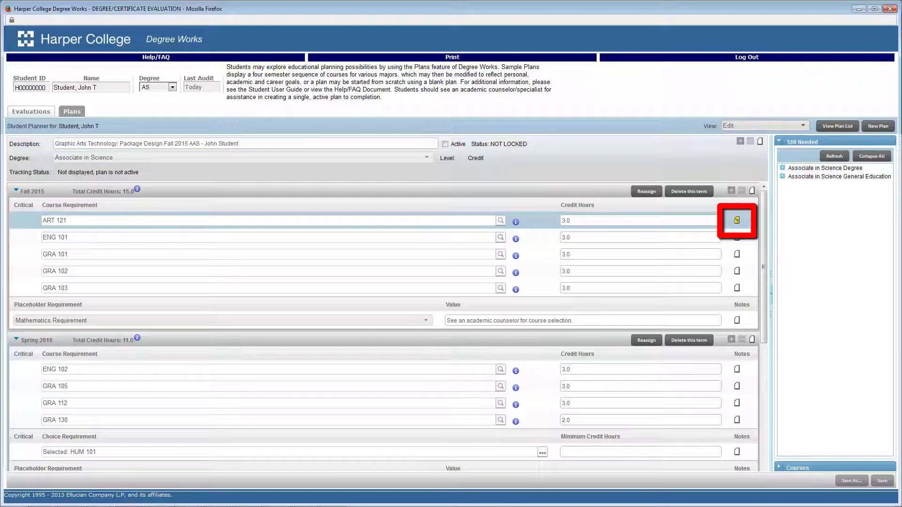
left_click(737, 219)
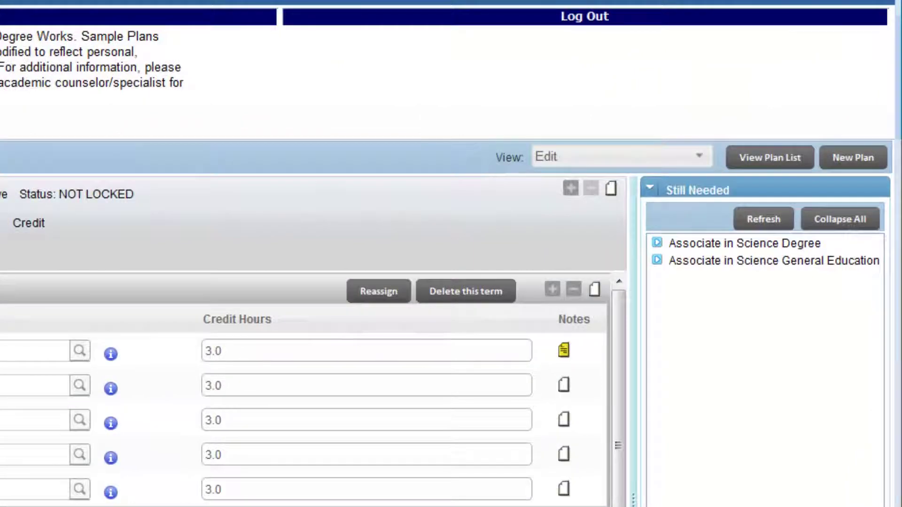
- Switch the plan to Compact view and bring up the printable Student Planner
left_click(620, 157)
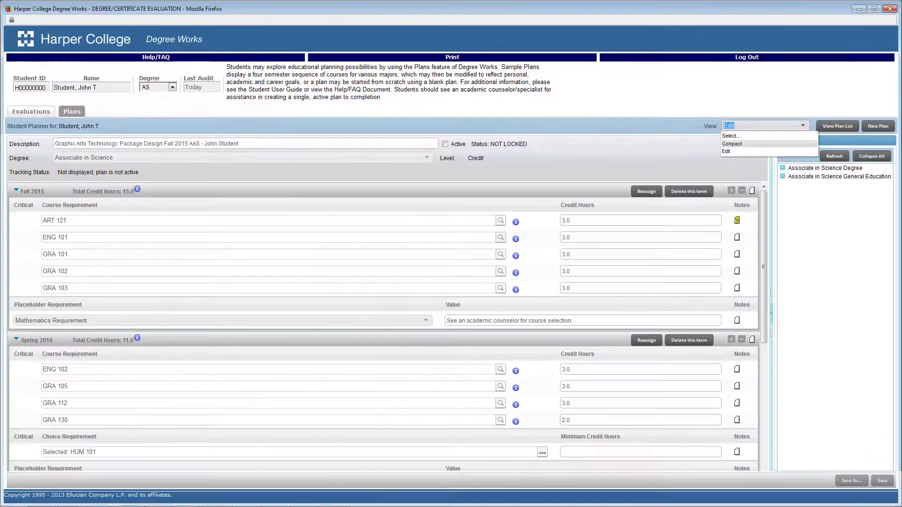
left_click(732, 144)
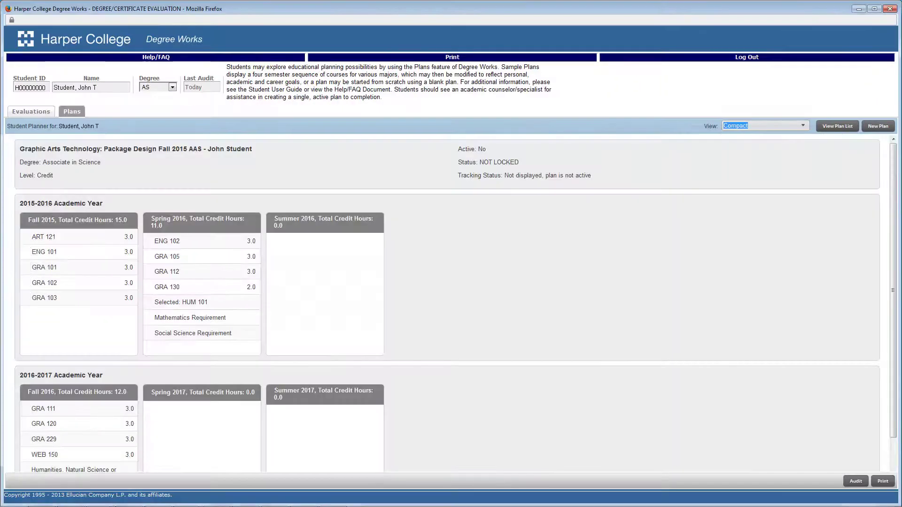
left_click(883, 481)
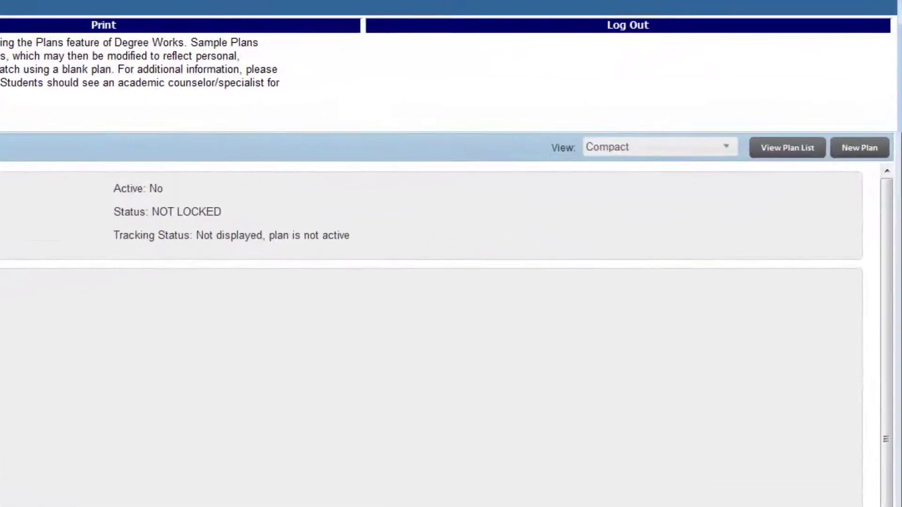
- Switch the plan from Compact back to the Edit view
left_click(717, 146)
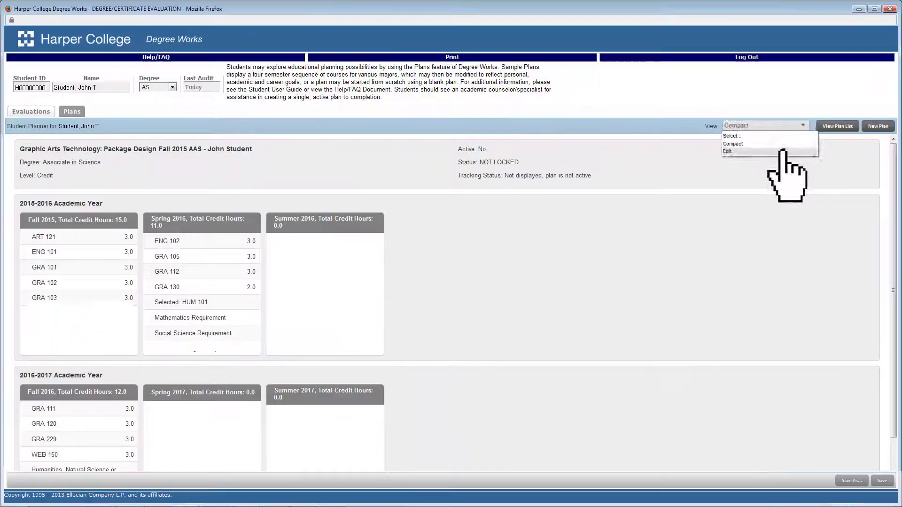
left_click(695, 193)
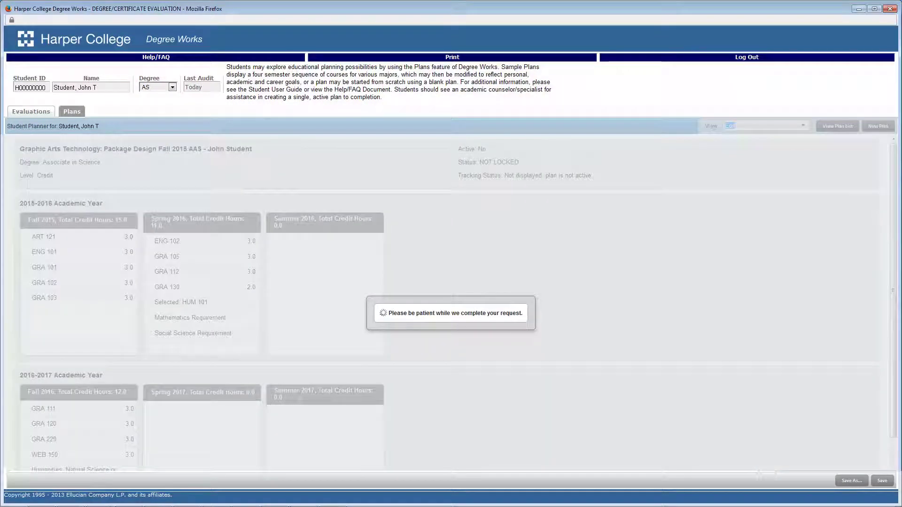